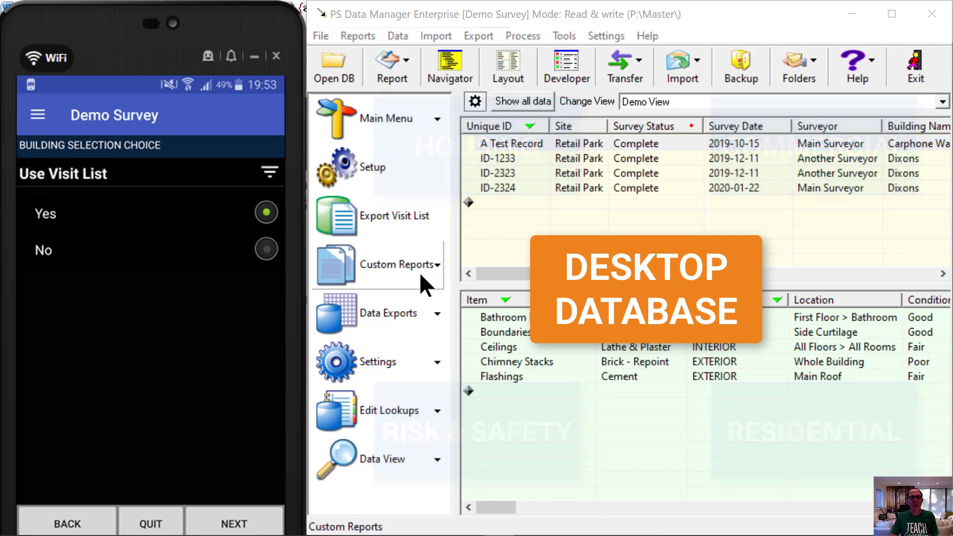
Step: Run the Single Record Report from Custom Reports to create the Word report
{"action": "left_click", "coordinate": [422, 263]}
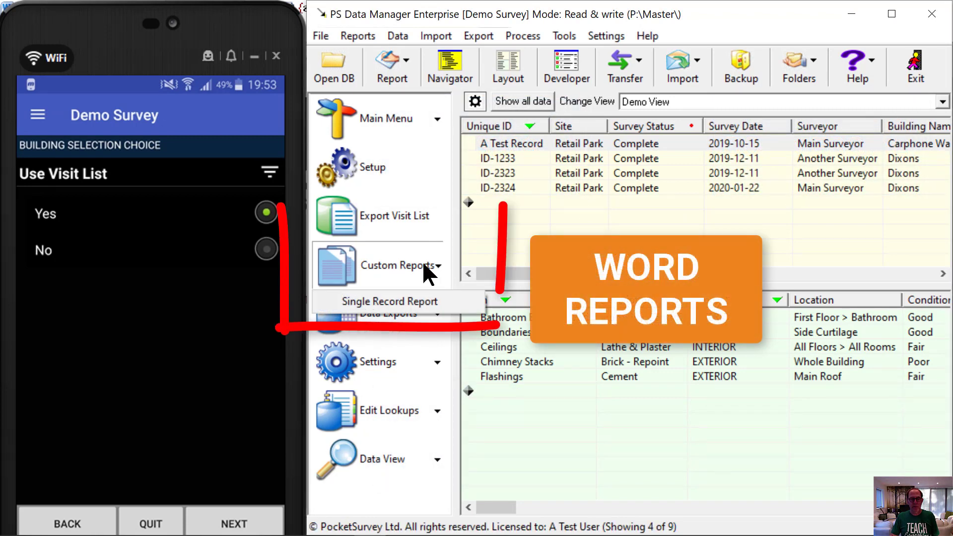
{"action": "left_click", "coordinate": [387, 302]}
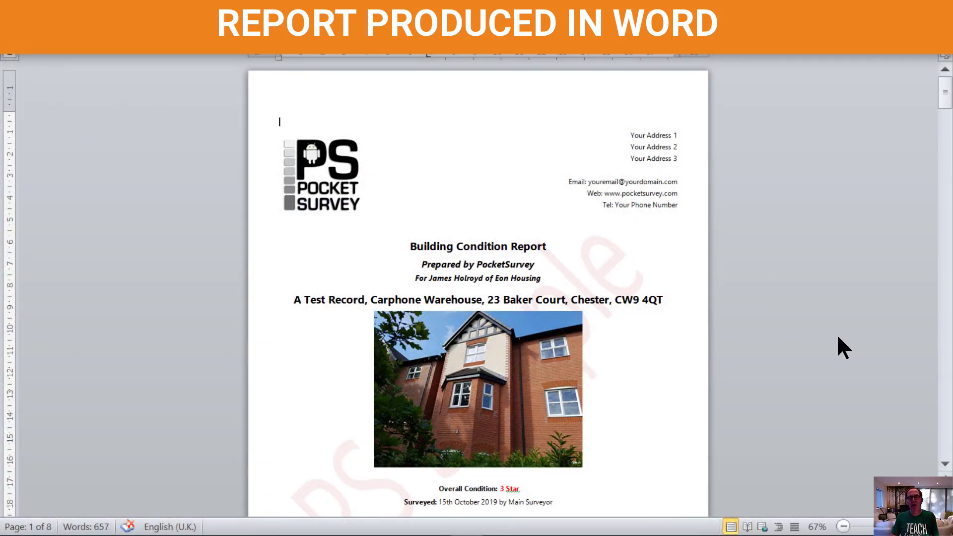
Step: Page through the contents, introduction, survey and building overviews to page five
{"action": "left_click", "coordinate": [945, 486]}
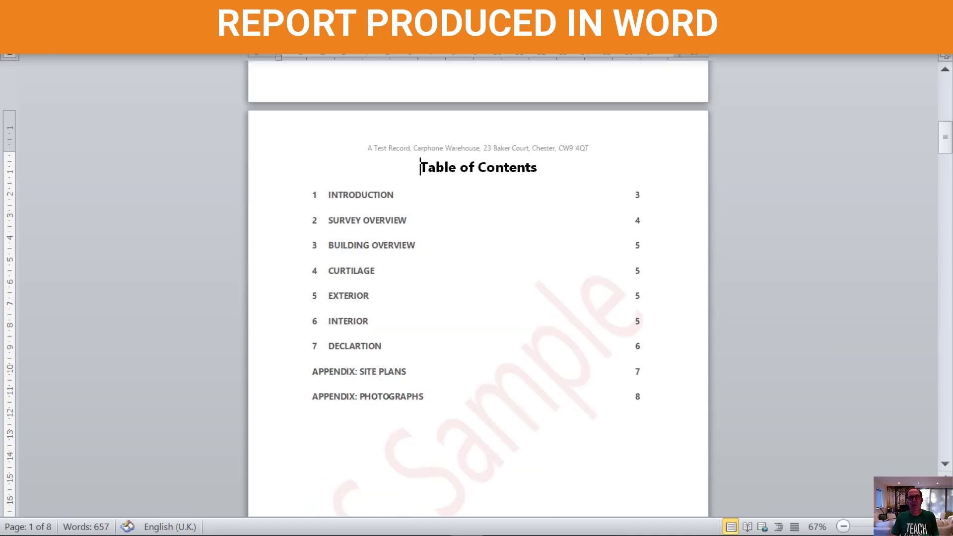
{"action": "left_click", "coordinate": [945, 486]}
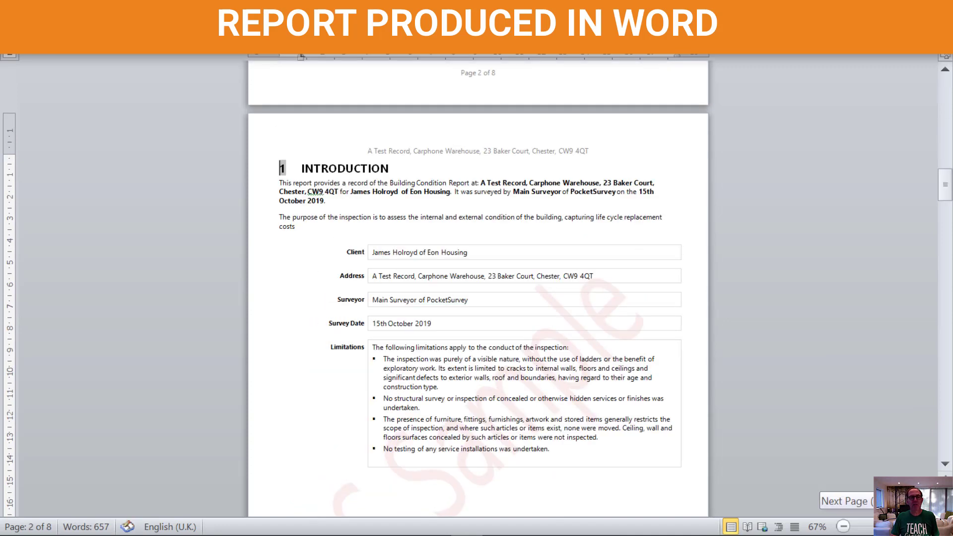
{"action": "left_click", "coordinate": [945, 486]}
{"action": "left_click", "coordinate": [945, 486]}
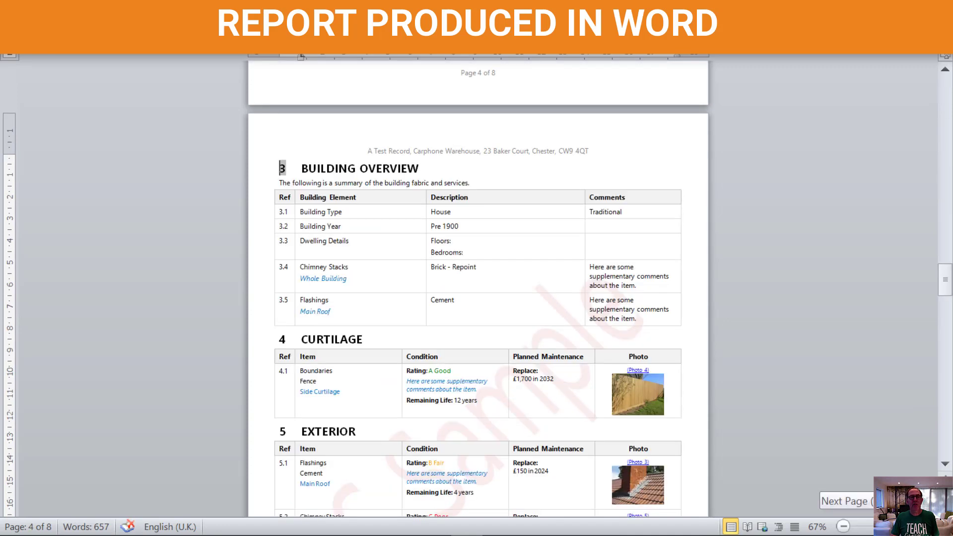
{"action": "left_click", "coordinate": [945, 466]}
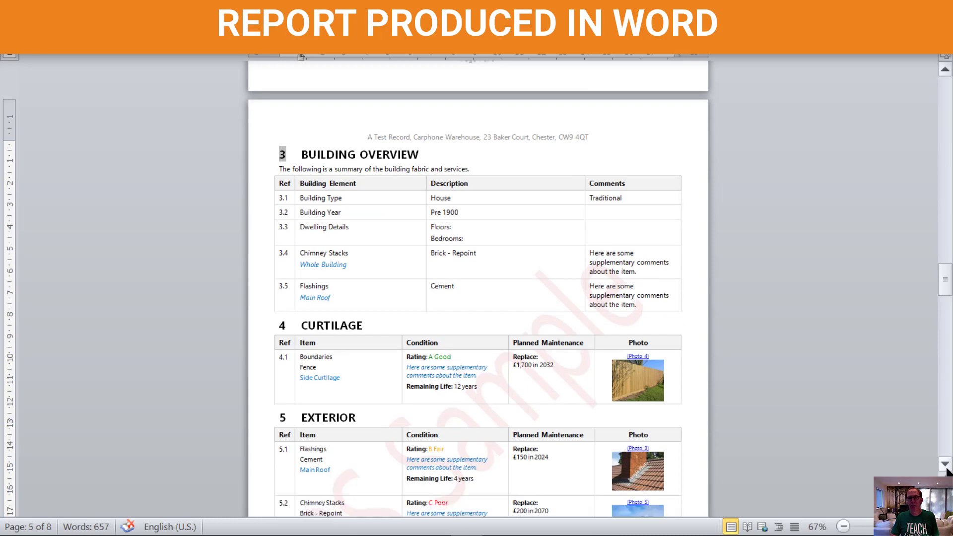
{"action": "left_click", "coordinate": [945, 466]}
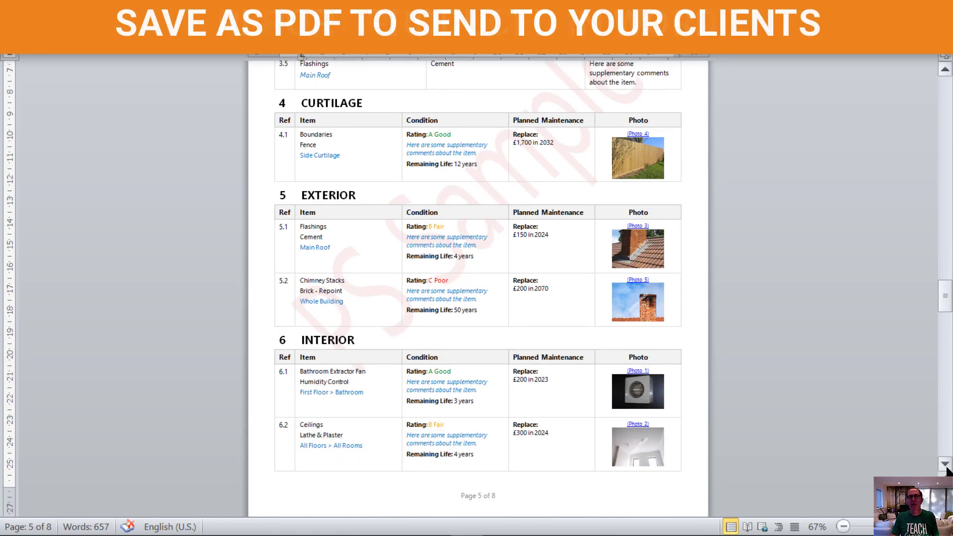
{"action": "mouse_move", "coordinate": [571, 372]}
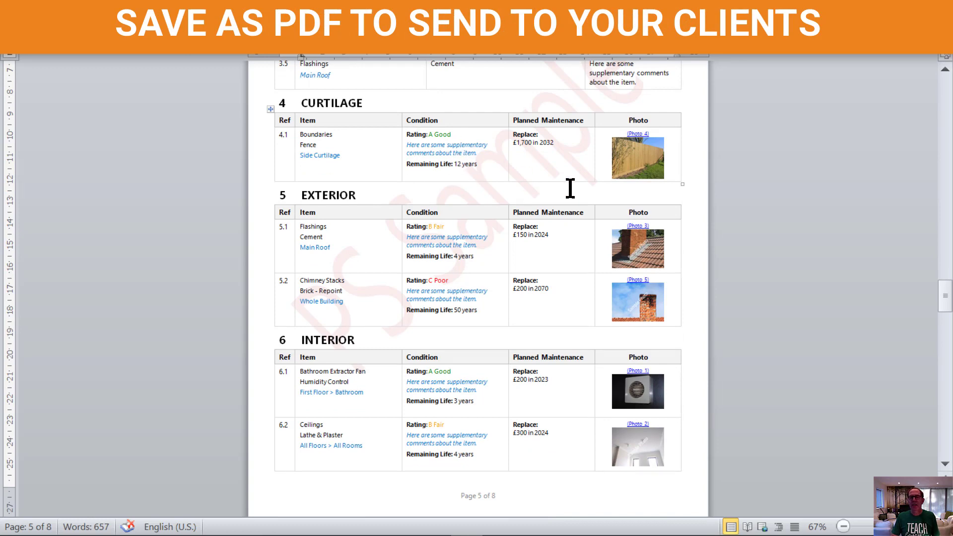
Step: Advance to page seven, the site plans appendix with its floor plan drawing
{"action": "left_click", "coordinate": [946, 477]}
{"action": "left_click", "coordinate": [946, 477]}
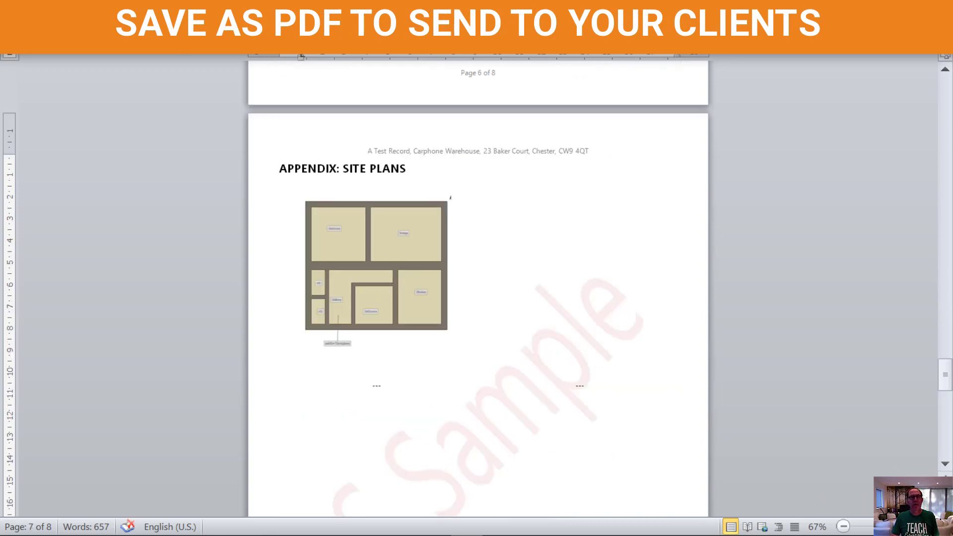
{"action": "left_click", "coordinate": [945, 477]}
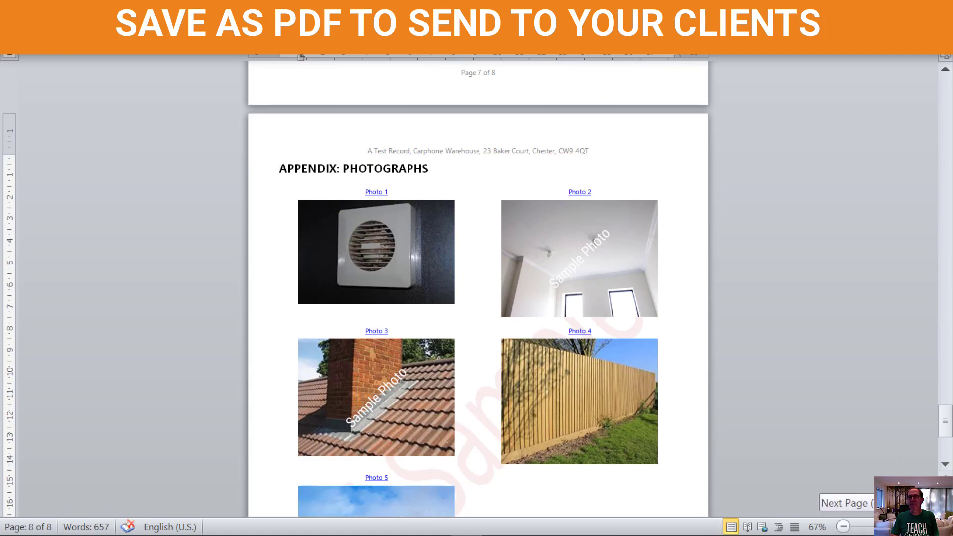